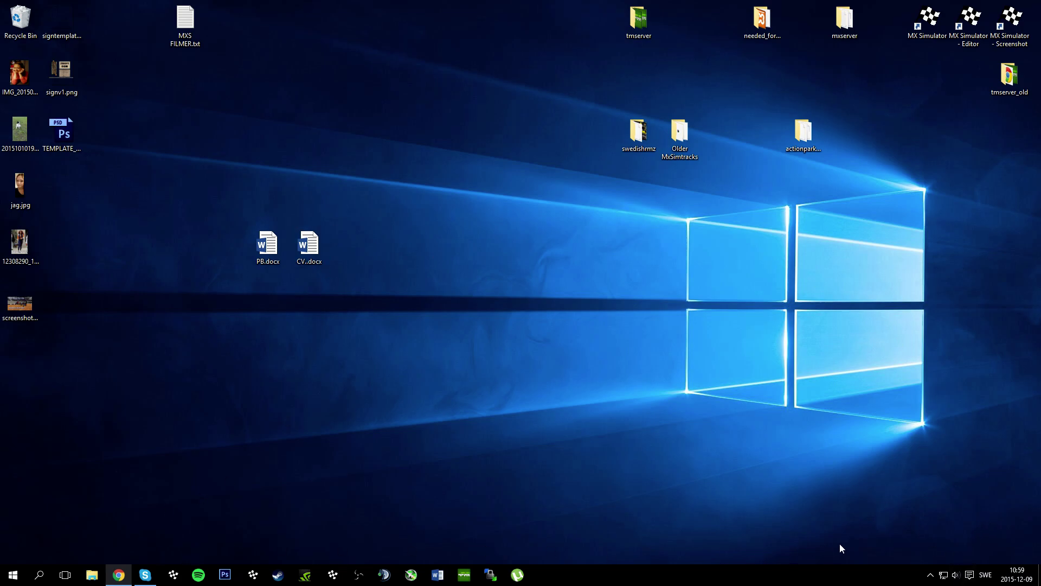
# - Glance at the Skype window and the taskbar sound menu, then dismiss them
pyautogui.click(145, 576)
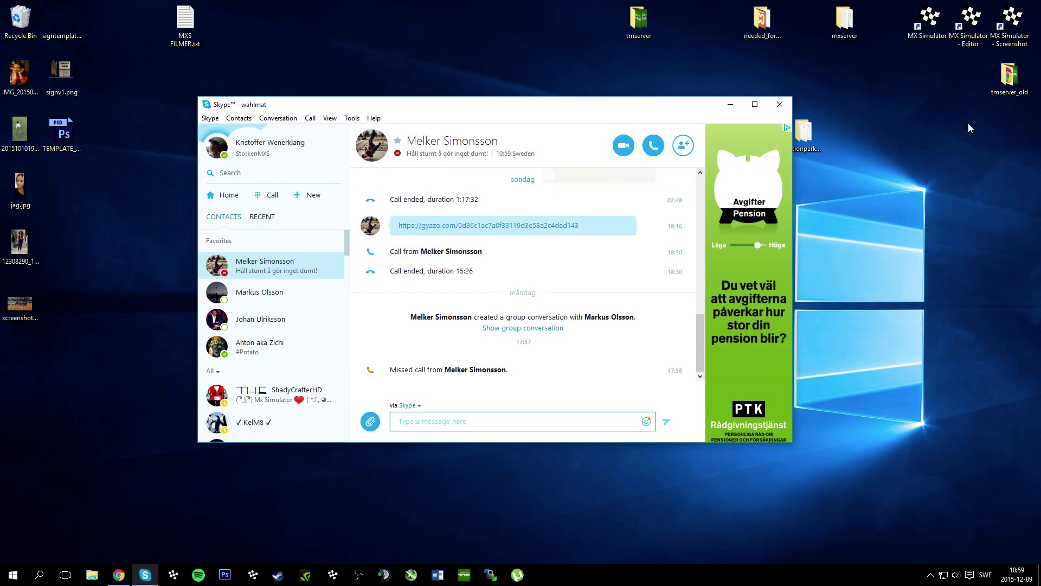
pyautogui.click(779, 104)
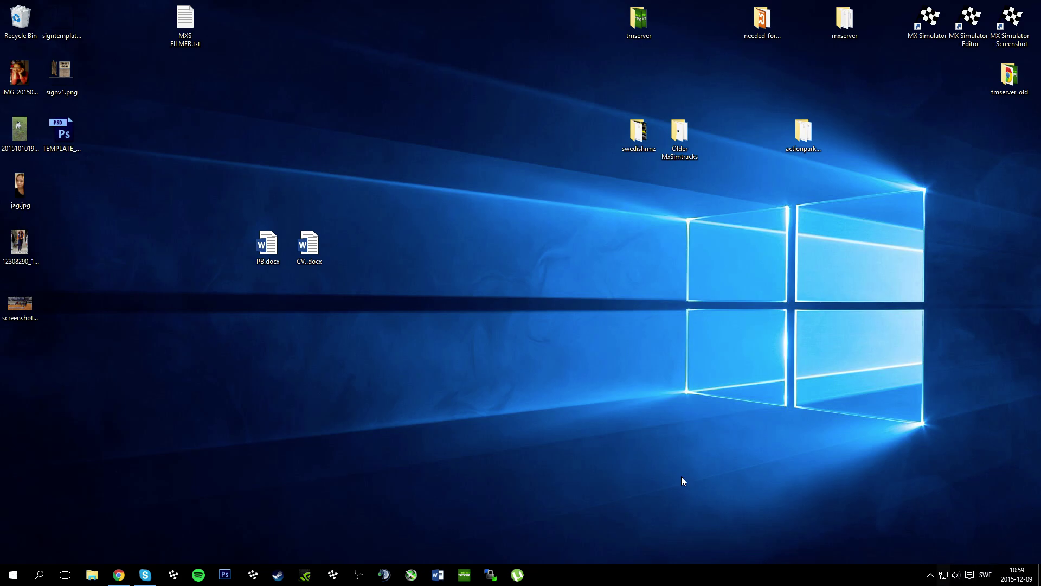
pyautogui.rightClick(956, 575)
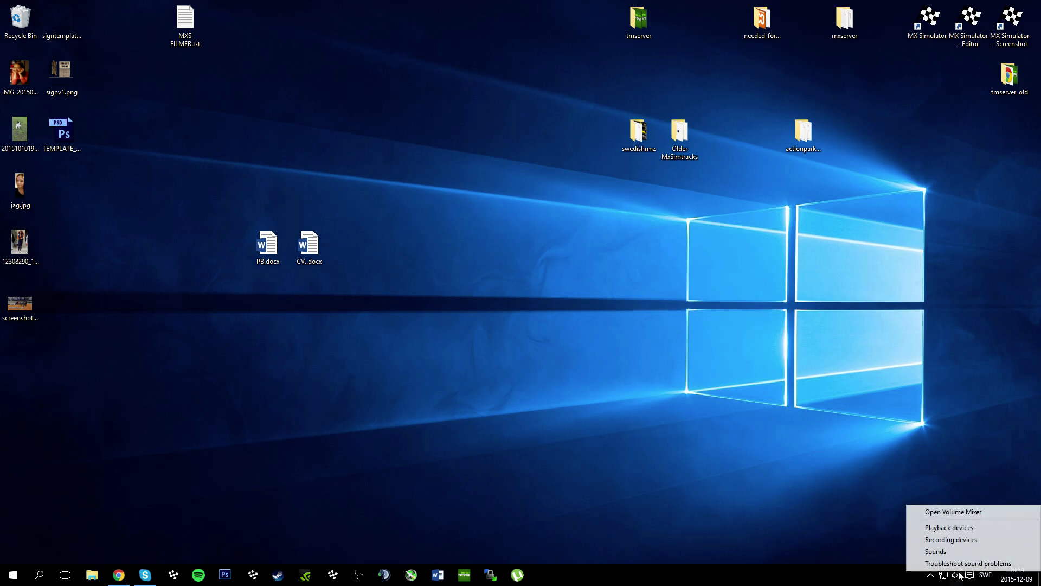
pyautogui.press('Escape')
# - Launch Control Panel from the Run dialog with the 'control panel' command
pyautogui.press('super+r')
pyautogui.write('control a')
pyautogui.press('BackSpace')
pyautogui.write('pa')
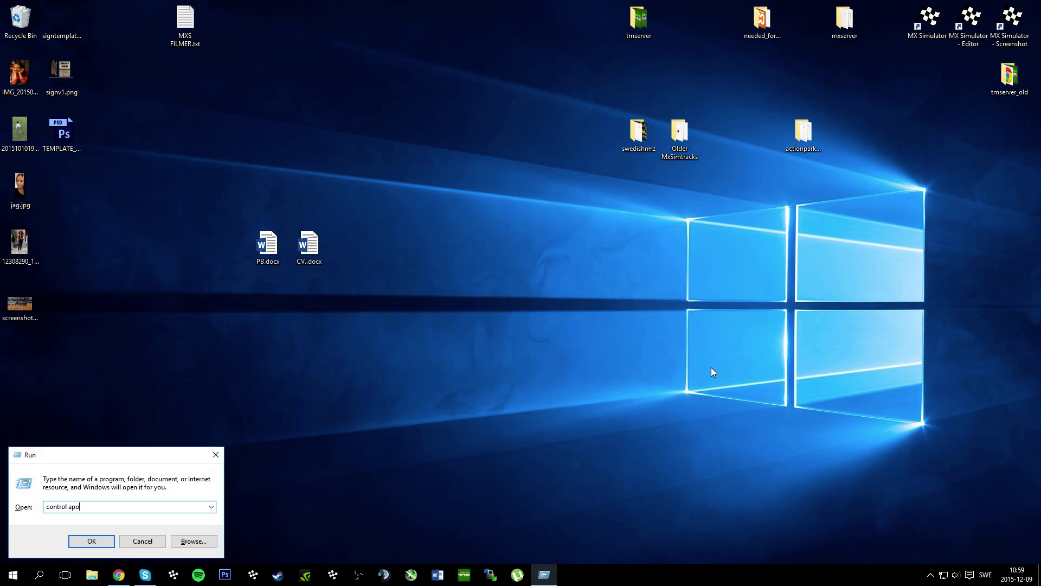
pyautogui.write('nel')
pyautogui.press('Return')
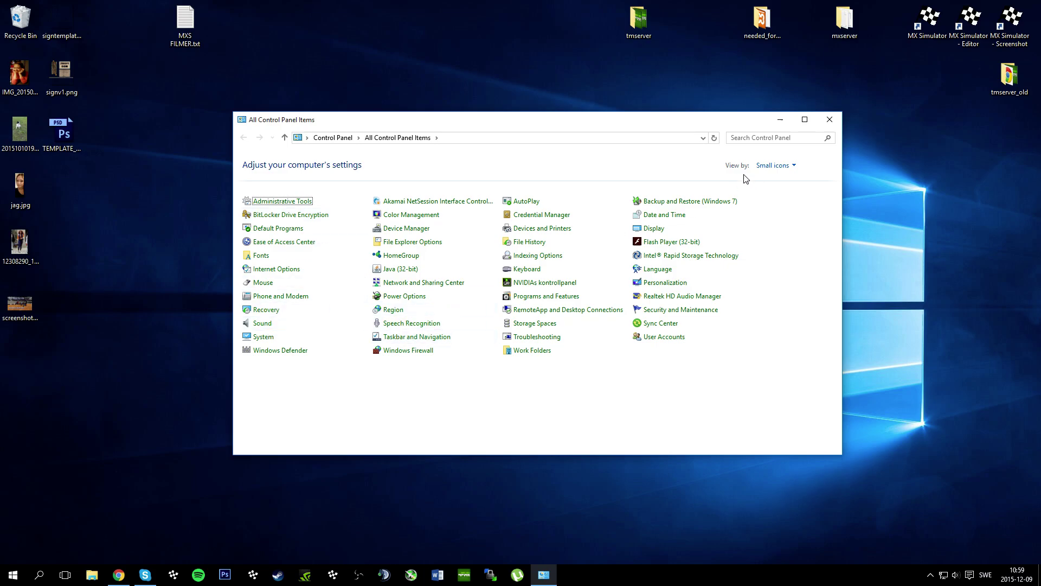
# - Switch View by to Category and back to Small icons, then reach the Sound item
pyautogui.click(776, 165)
pyautogui.click(780, 181)
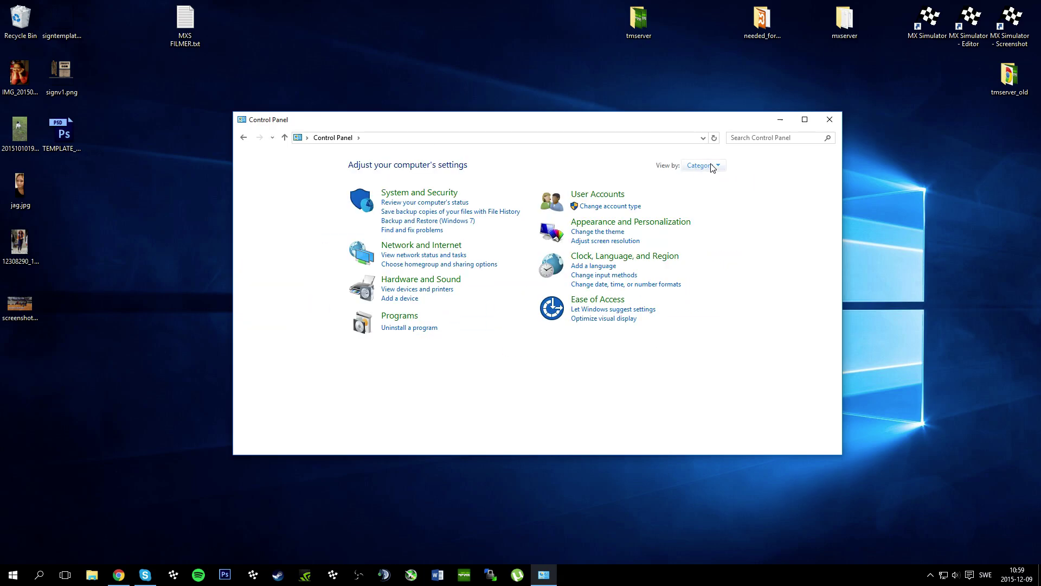
pyautogui.click(702, 165)
pyautogui.click(736, 207)
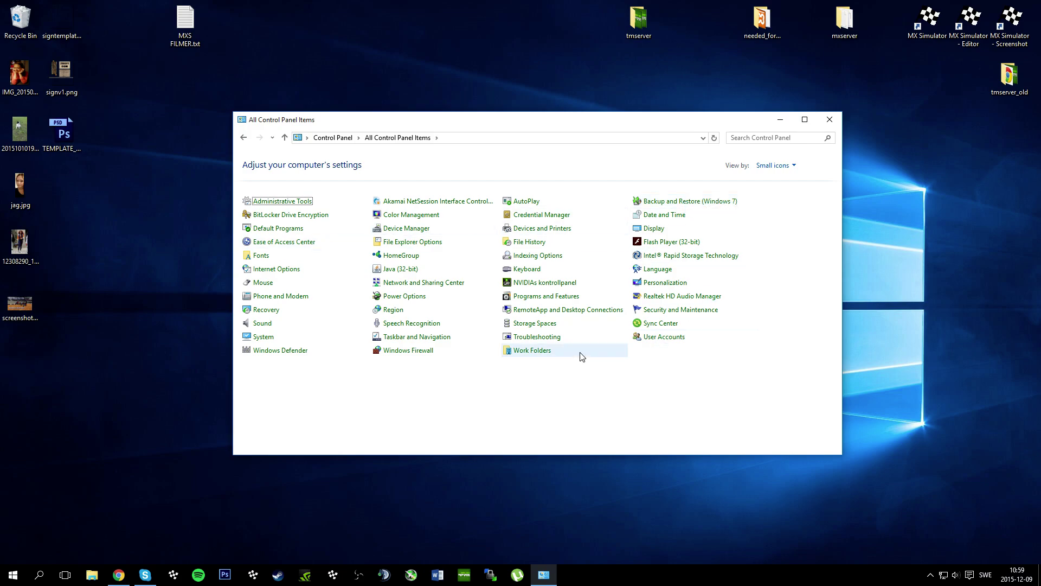
pyautogui.doubleClick(262, 324)
# - Close the Sound dialog and briefly check the Volume Mixer from the tray sound menu
pyautogui.moveTo(203, 123); pyautogui.dragTo(291, 110)
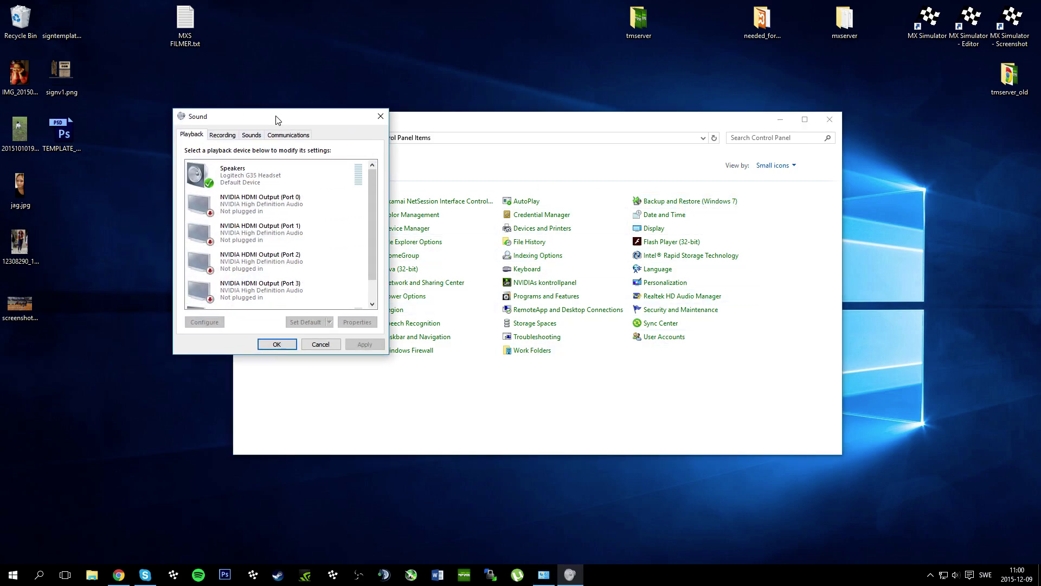
pyautogui.click(411, 109)
pyautogui.rightClick(955, 575)
pyautogui.click(954, 508)
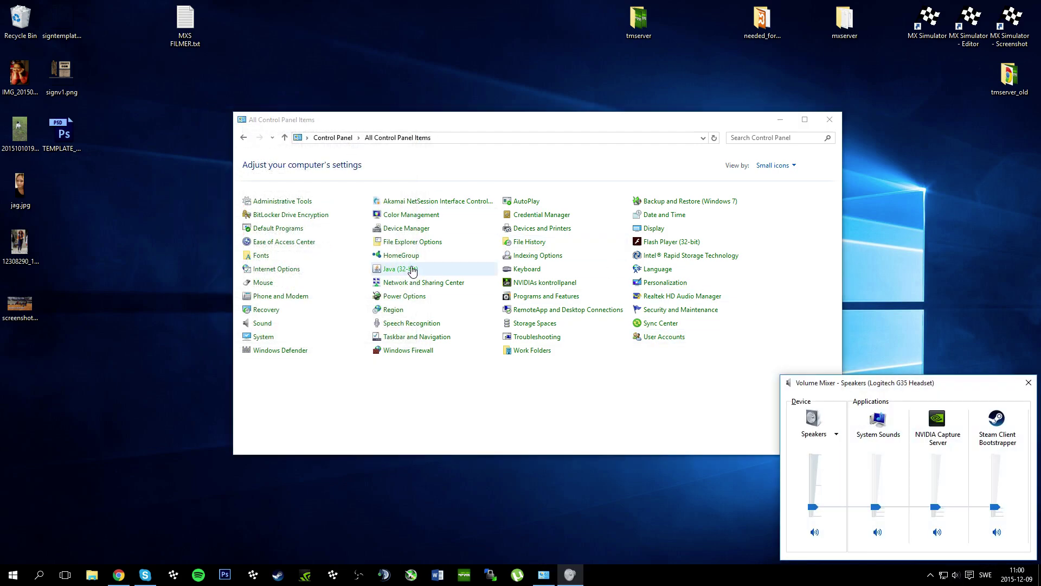
pyautogui.click(1028, 380)
# - Reopen the Sound dialog from the tray sound icon menu, heading for Communications
pyautogui.rightClick(955, 575)
pyautogui.click(954, 534)
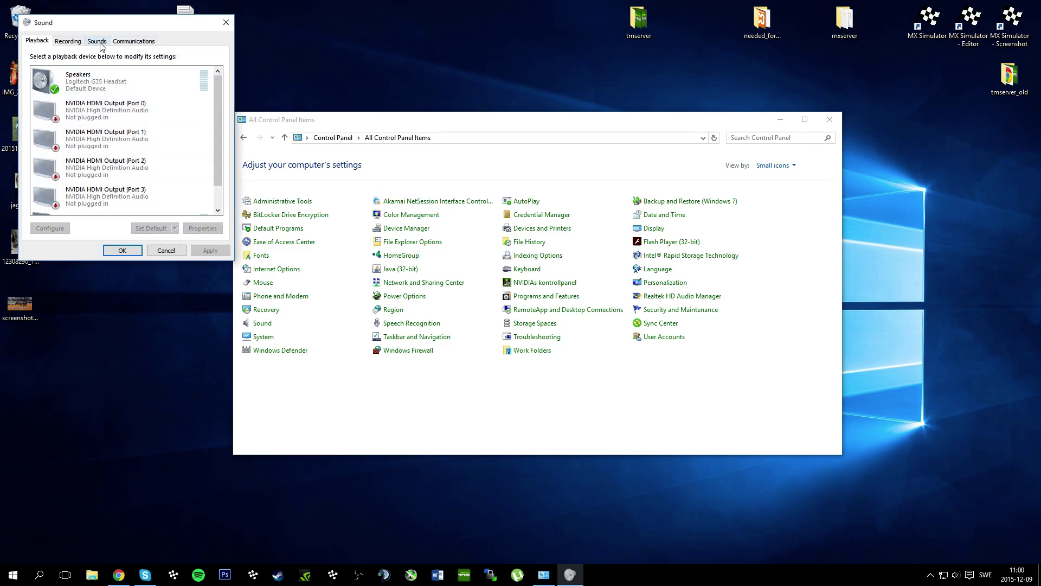
pyautogui.click(133, 40)
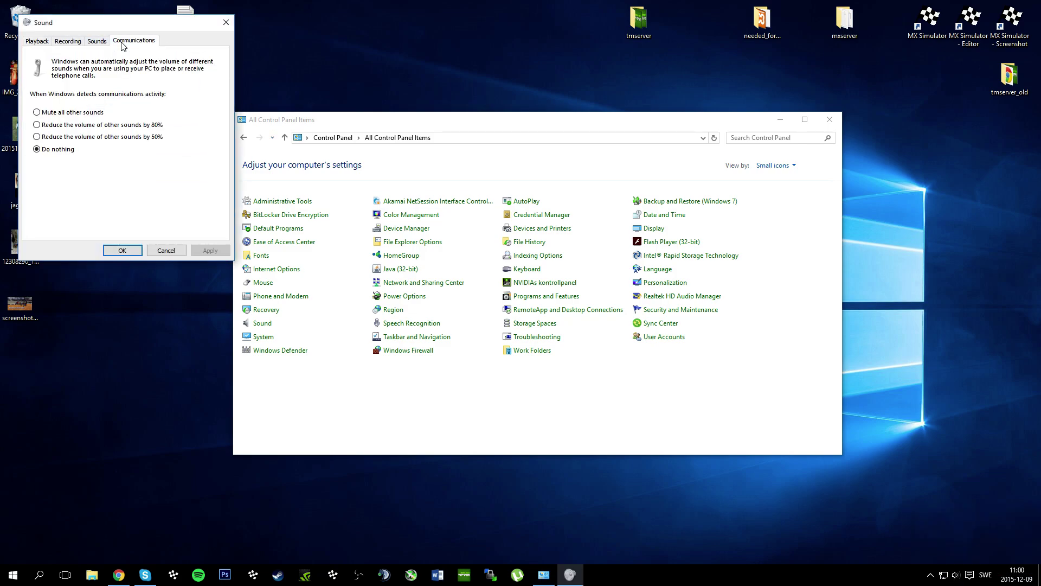
# - Try 'Reduce other sounds by 80%', then apply 'Do nothing' and confirm with OK
pyautogui.click(96, 124)
pyautogui.click(37, 149)
pyautogui.click(212, 249)
pyautogui.click(122, 250)
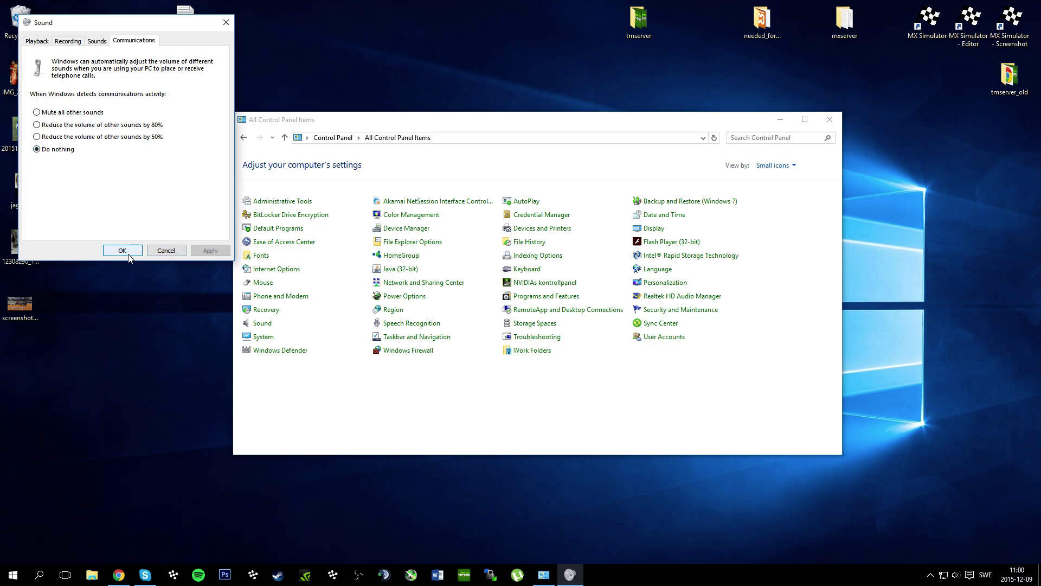